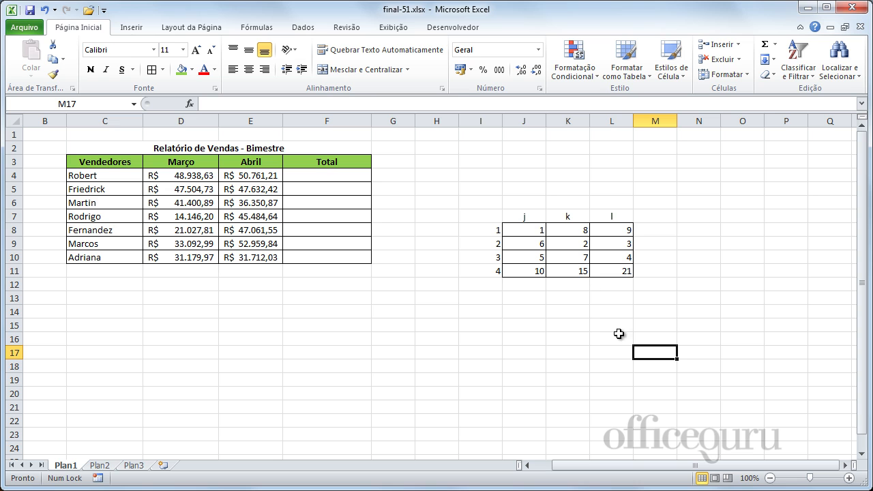
Examine the sales report's seller and month cells and the j, k and l columns of the example matrix
left_click(662, 323)
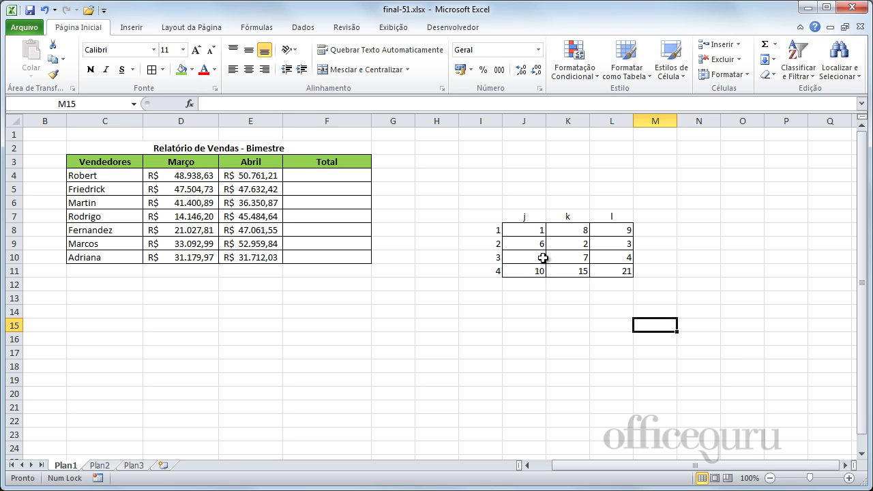
left_click(563, 258)
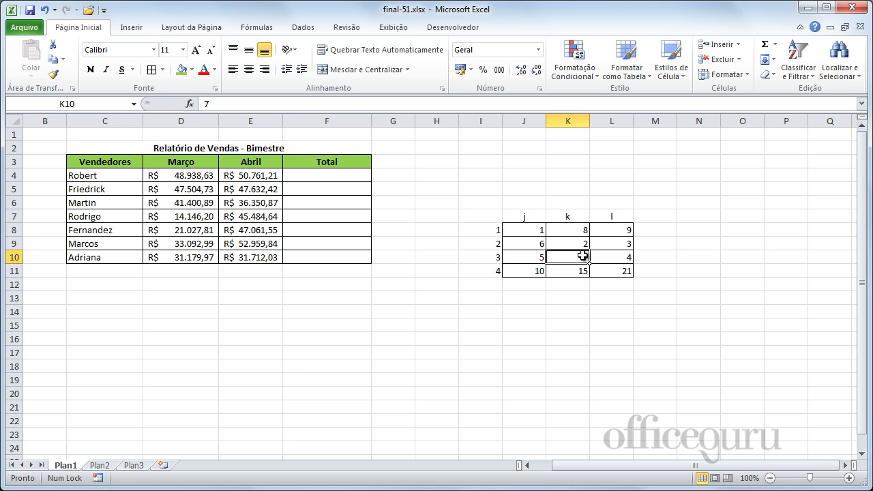
left_click(444, 338)
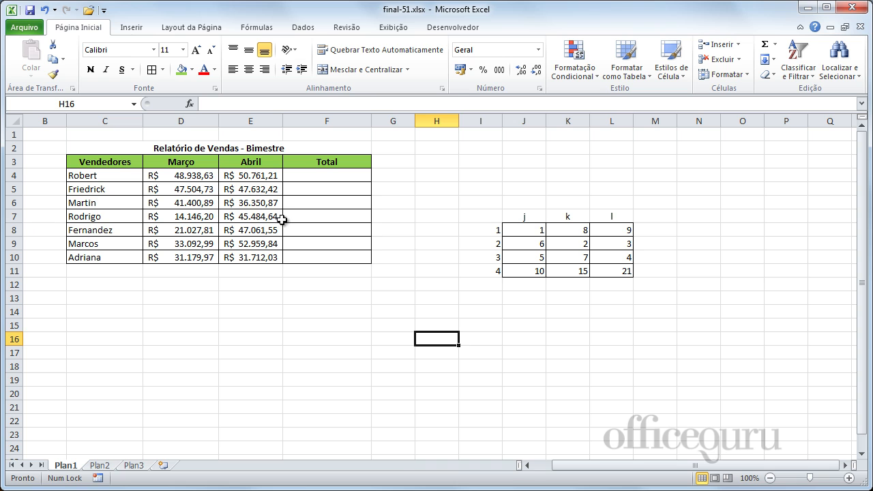
left_click(127, 216)
left_click_drag(128, 216, 105, 218)
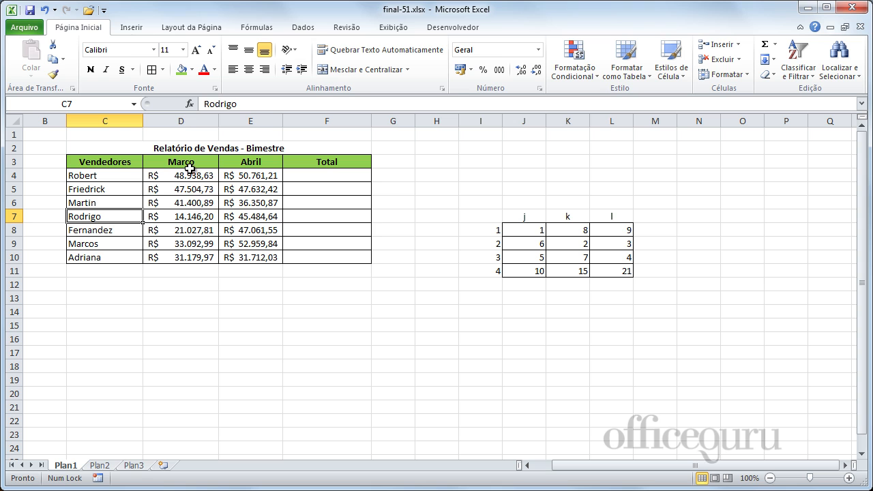
left_click(185, 218)
left_click(251, 311)
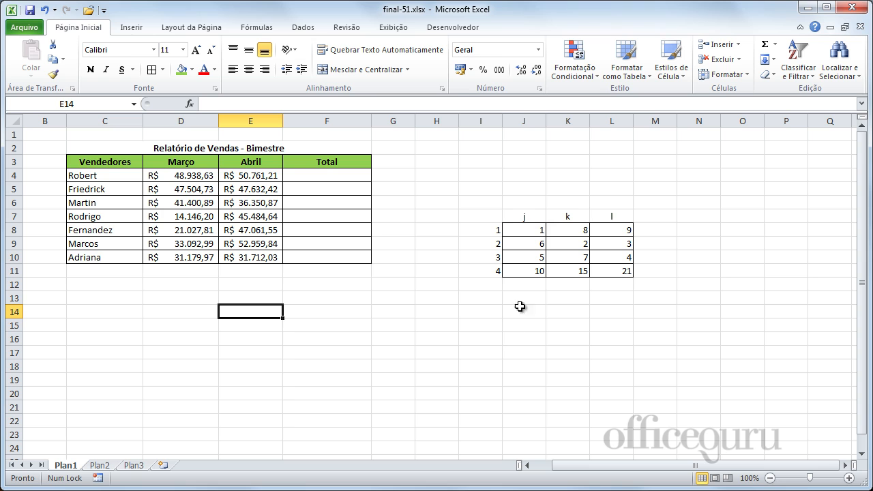
left_click_drag(525, 179, 529, 342)
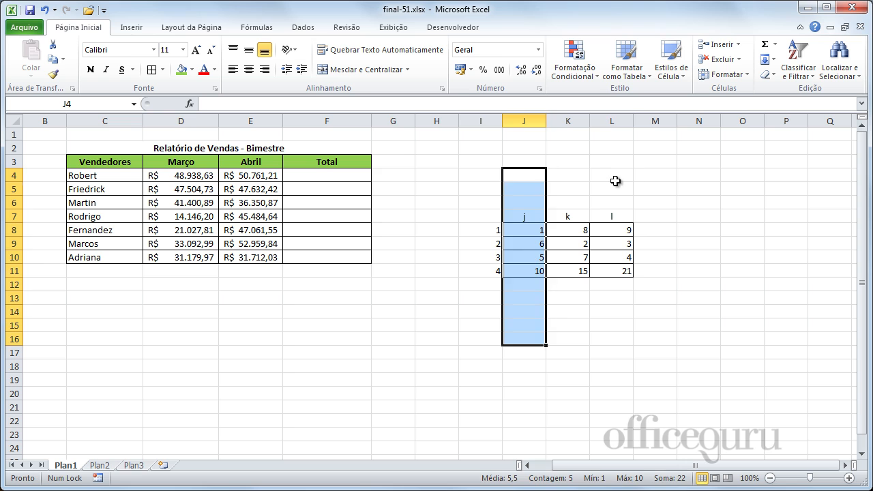
left_click_drag(618, 179, 617, 351)
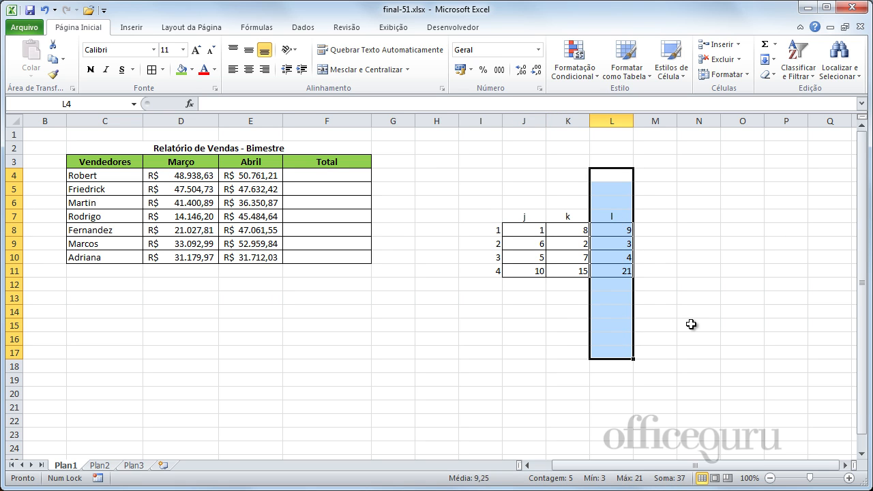
left_click(691, 325)
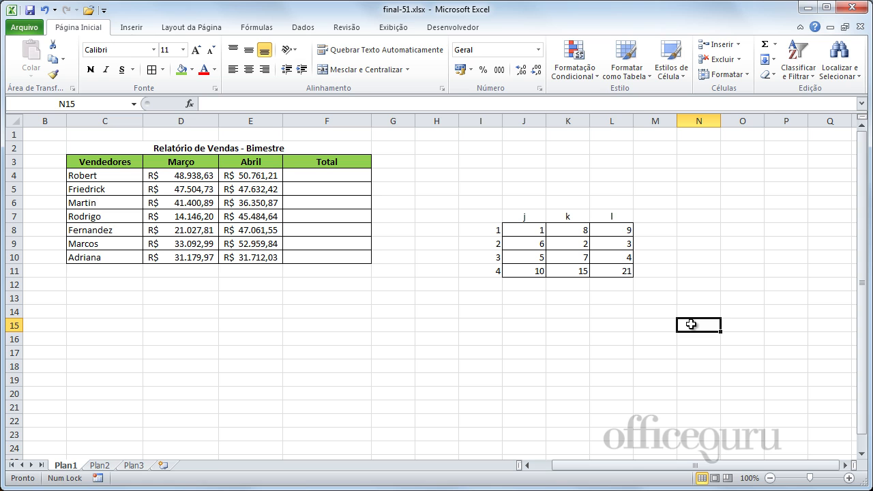
key("Up")
key("Left")
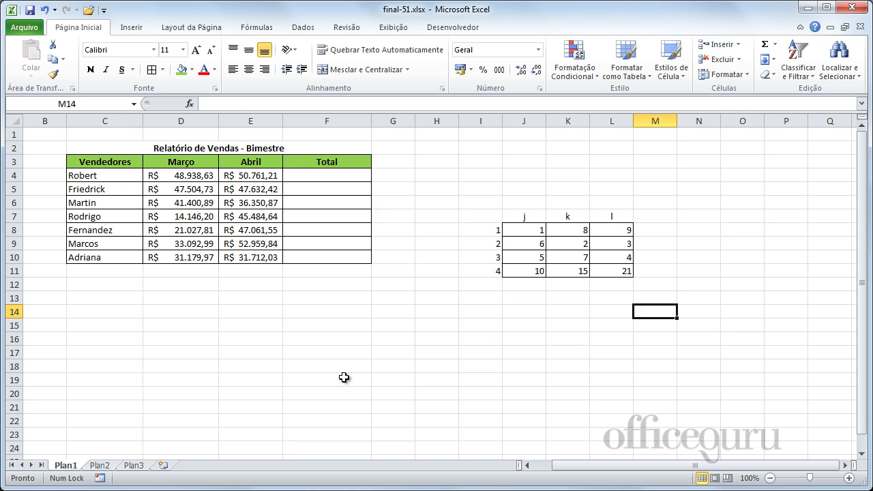
Enter the note "Ctrl + Shift + Enter" in cell G19
left_click(387, 373)
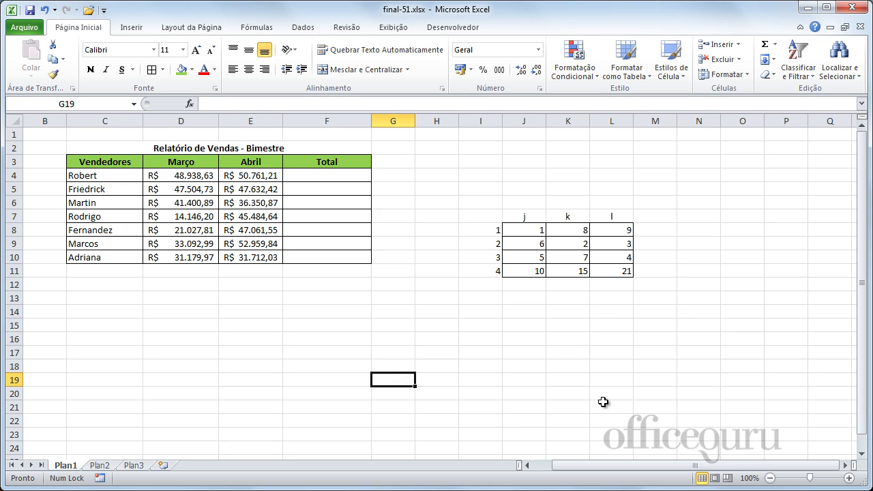
type("Ctr")
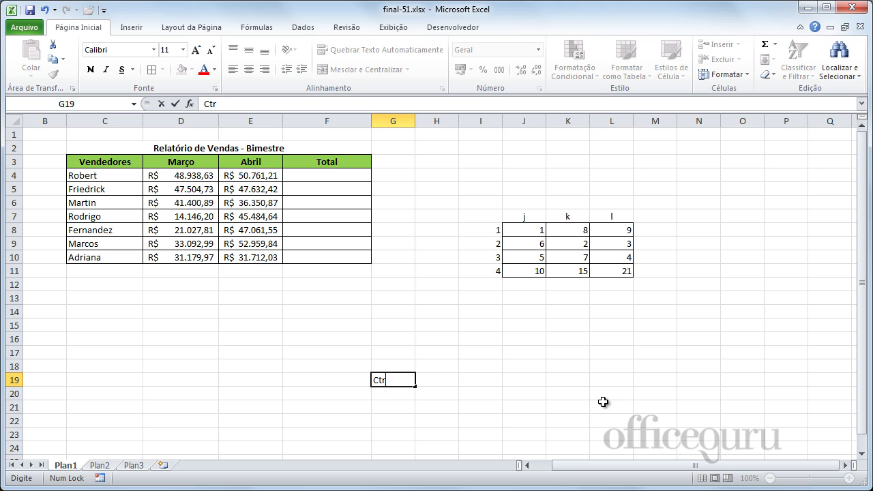
type("l + Shift + Enter")
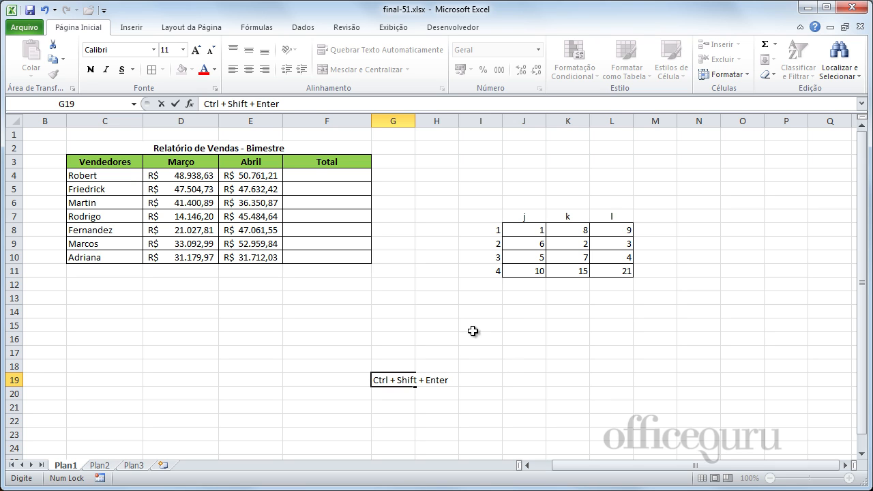
left_click(473, 332)
left_click(408, 330)
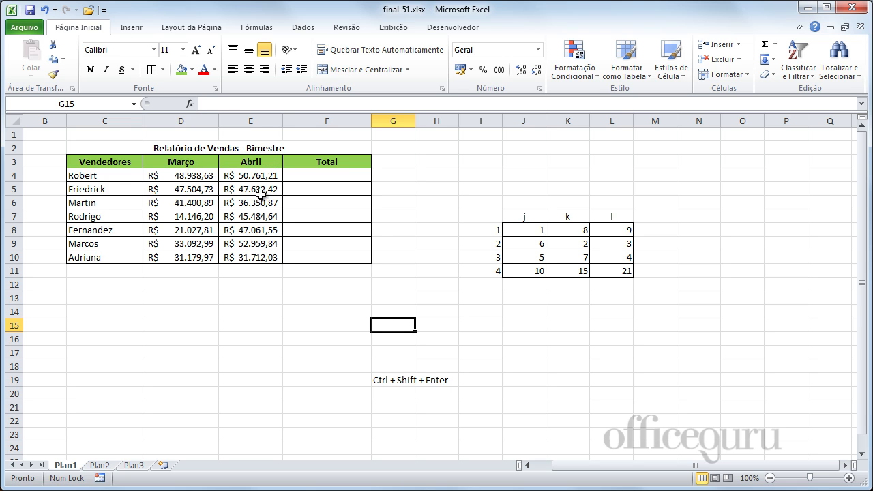
Add the March and April sales of the first seller in F4 with the formula =D4+E4
left_click(319, 176)
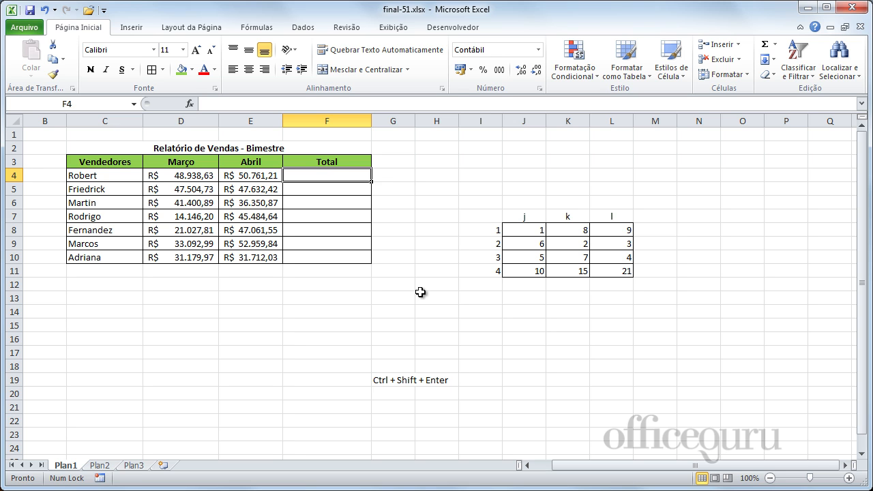
type("=")
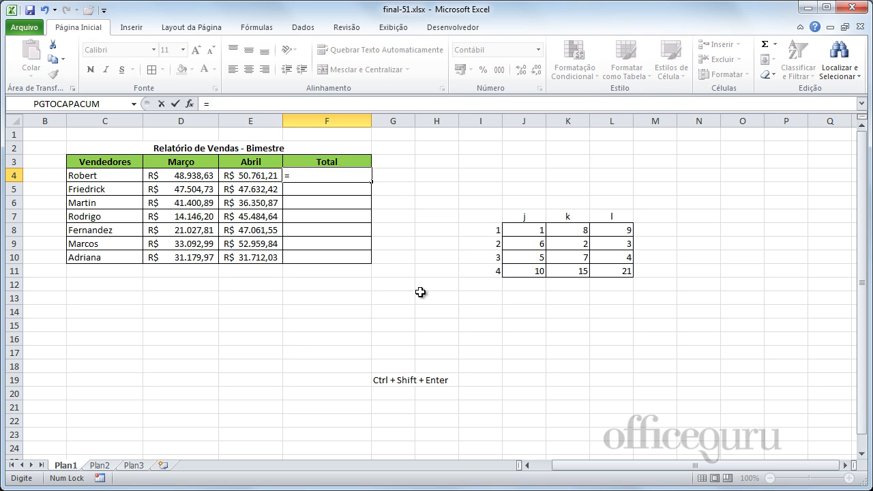
left_click(195, 177)
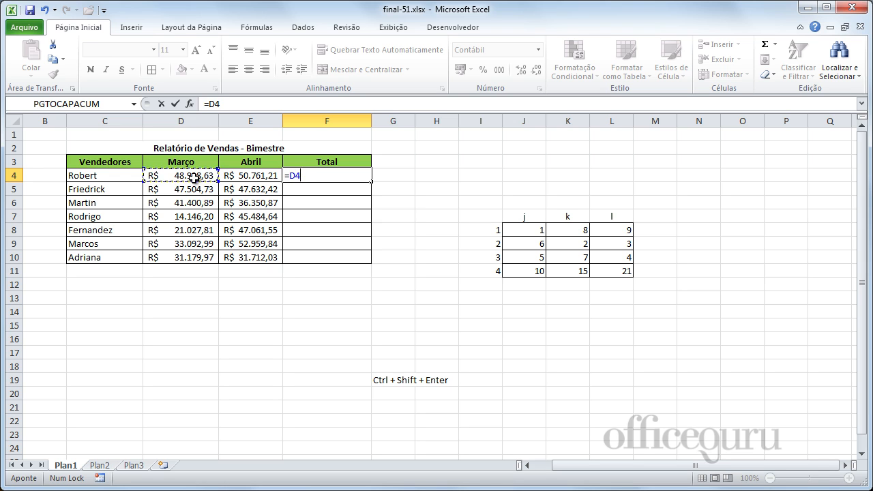
type("+")
left_click(250, 174)
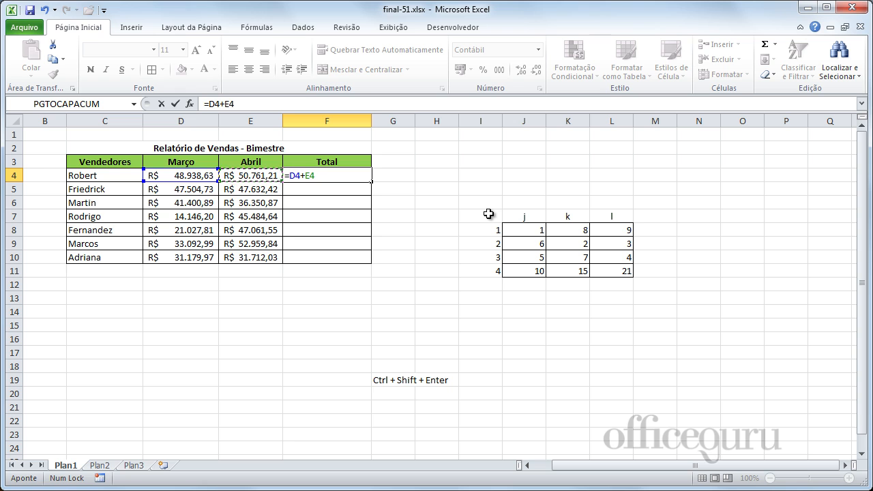
key("Return")
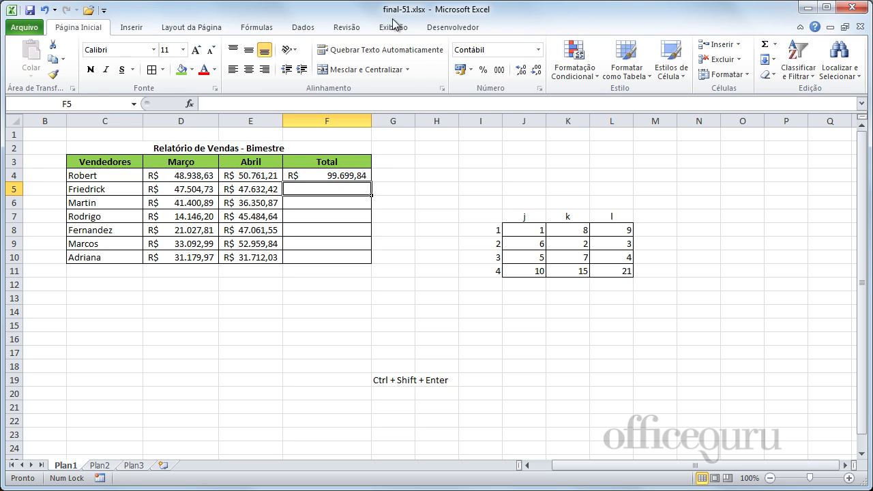
Fill the sum formula from F4 down through F10 for the remaining sellers
left_click(343, 176)
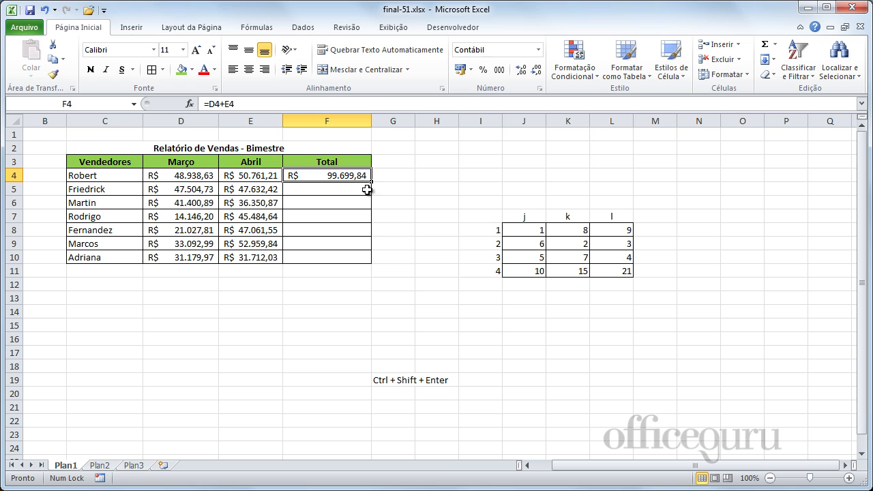
left_click_drag(371, 182, 376, 266)
left_click(440, 228)
left_click(454, 185)
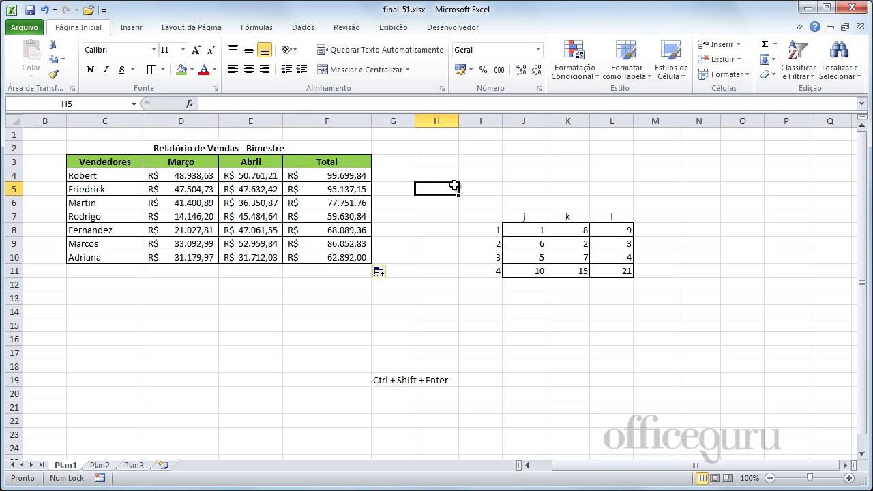
Delete the total in F9 and overwrite the total in F7 with 125.556
left_click(330, 245)
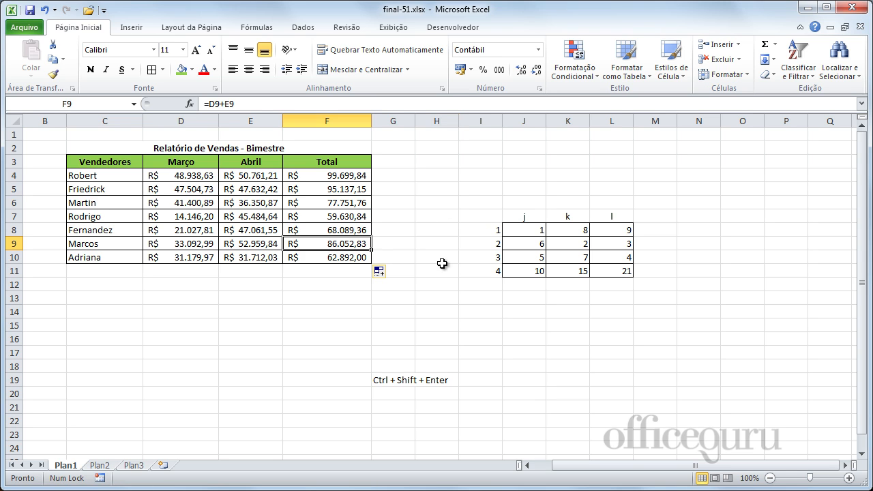
key("Delete")
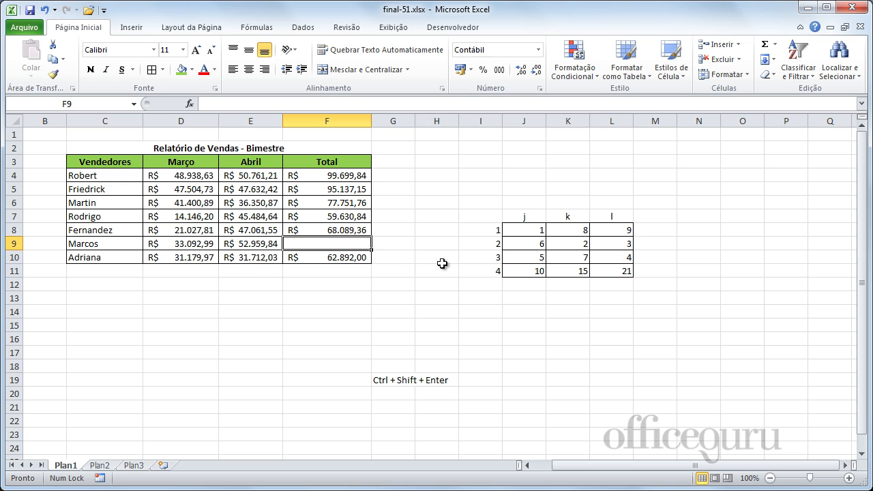
left_click(441, 264)
left_click(357, 215)
type("1")
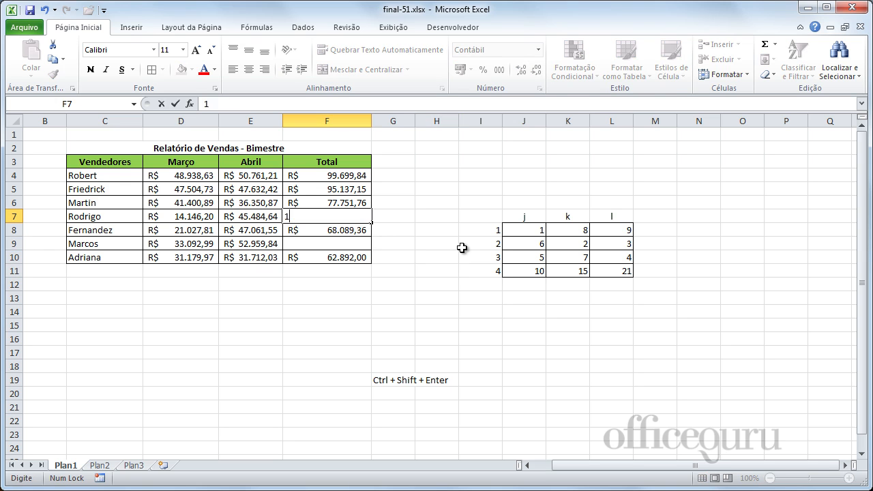
type("25.556")
key("Return")
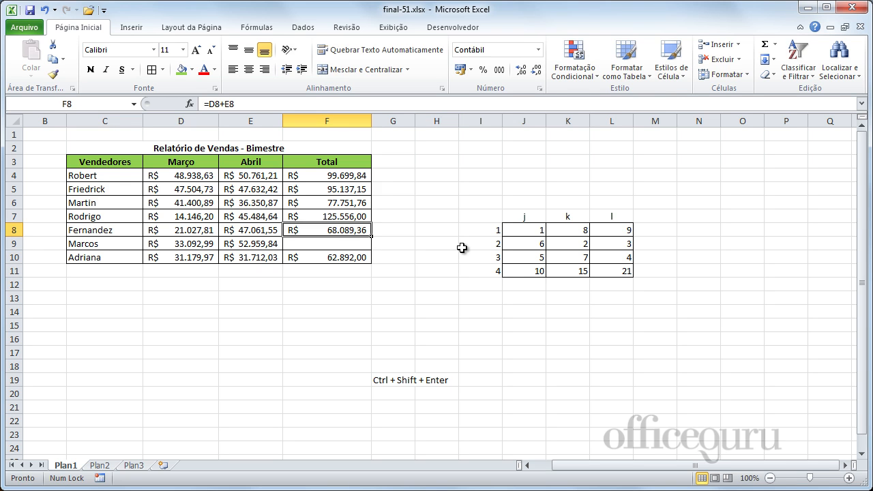
Clear all the totals in F4:F10
left_click_drag(359, 175, 357, 257)
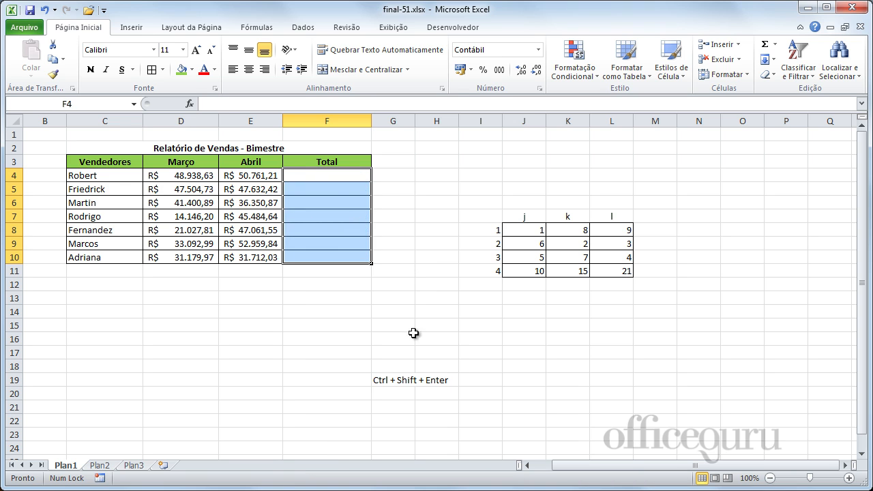
left_click(390, 325)
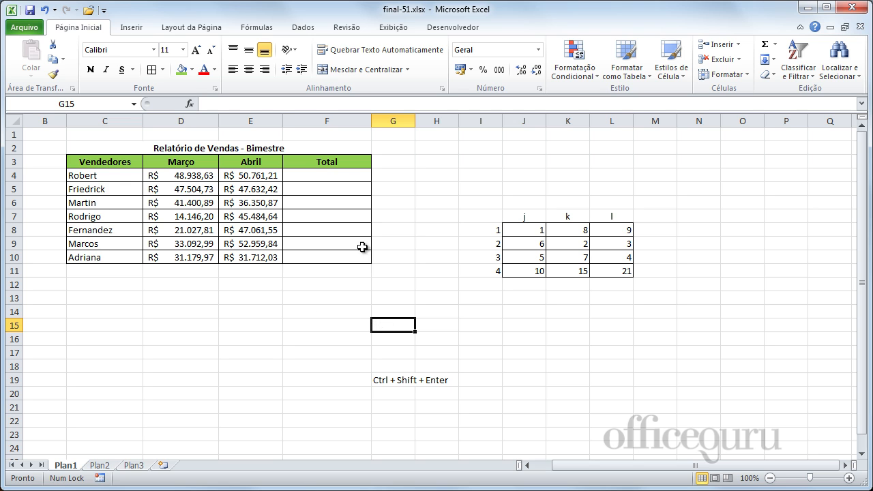
Fill the Total range F4:F10 with the single array formula =D4:D10+E4:E10
left_click_drag(343, 176, 349, 258)
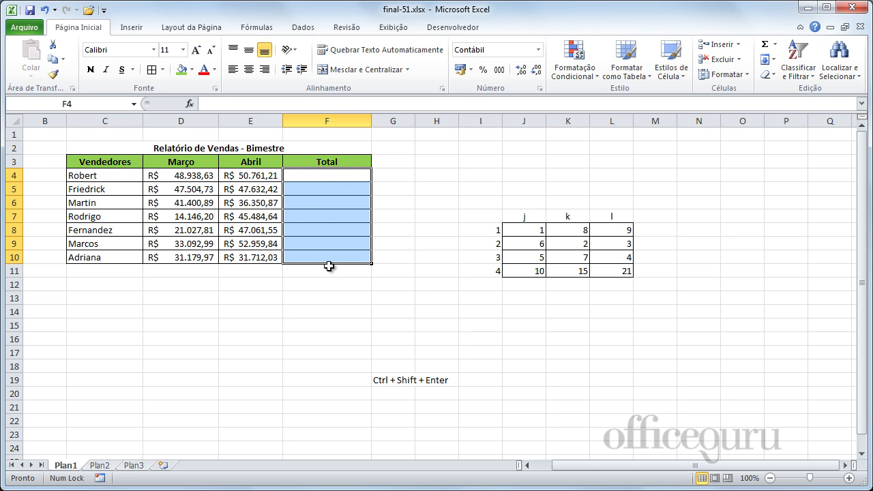
type("=")
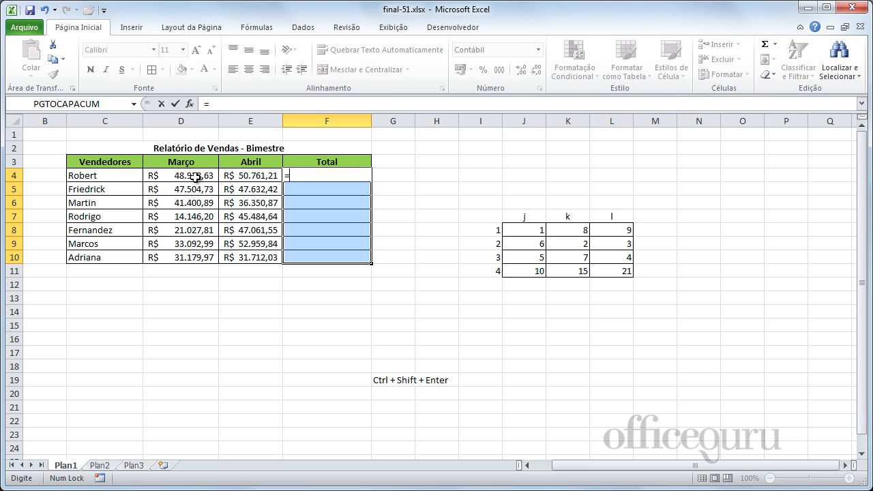
left_click_drag(196, 178, 192, 259)
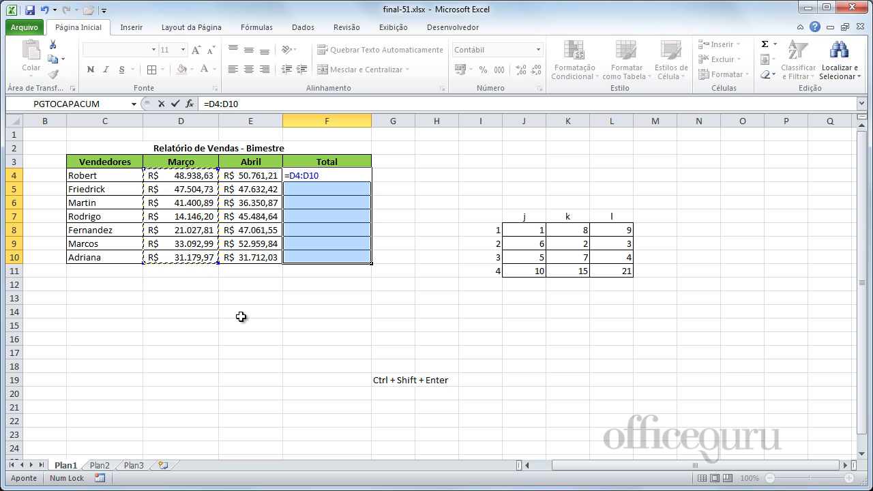
type("+")
left_click_drag(257, 180, 263, 261)
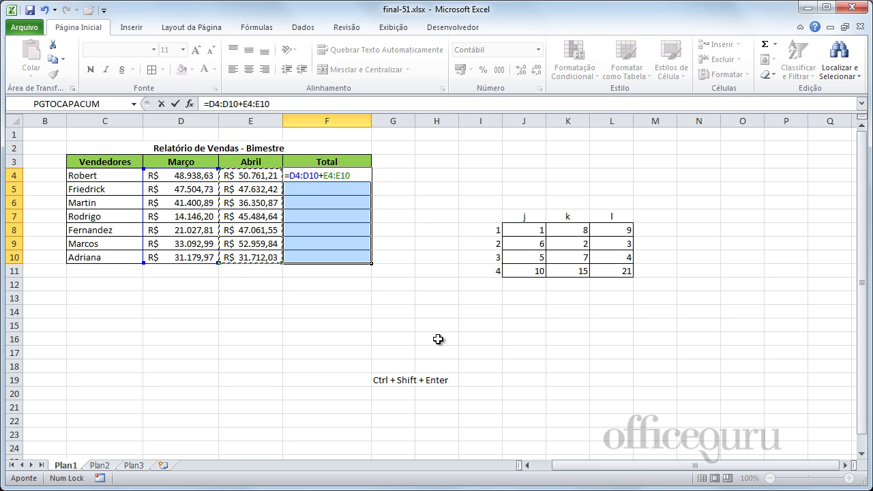
key("ctrl+shift+Return")
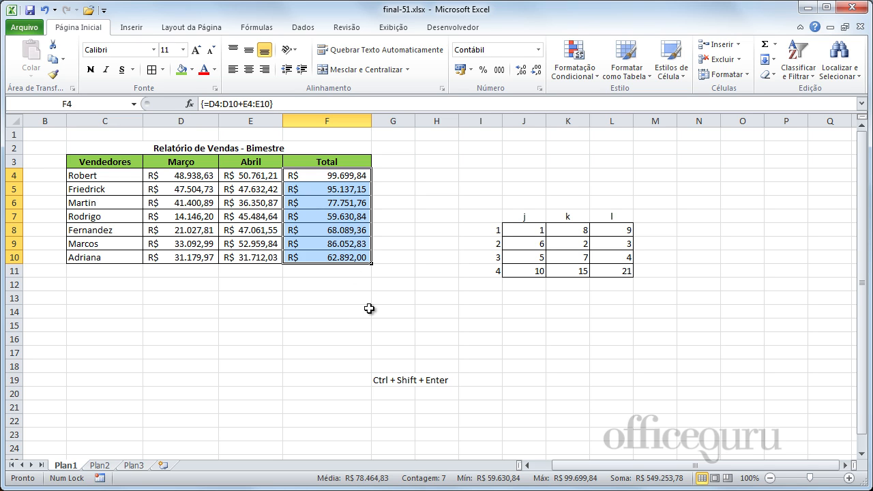
left_click(335, 297)
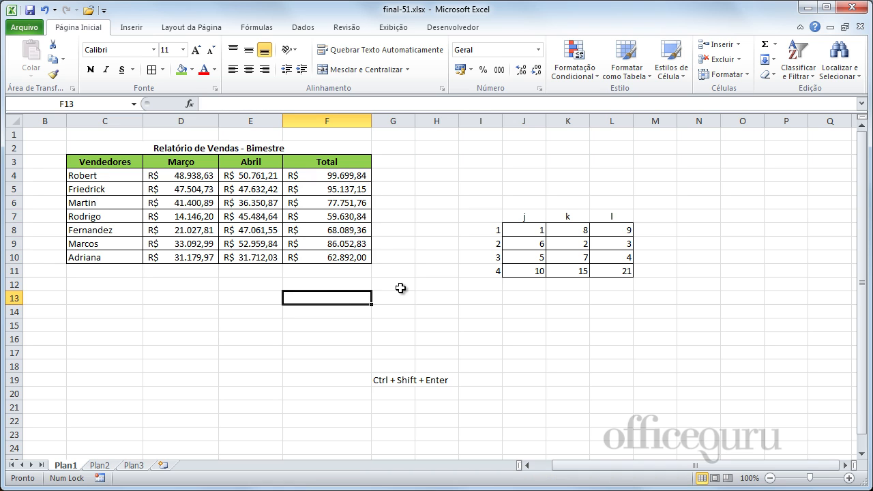
Try to delete only the array result in F7
left_click(354, 247)
left_click(348, 219)
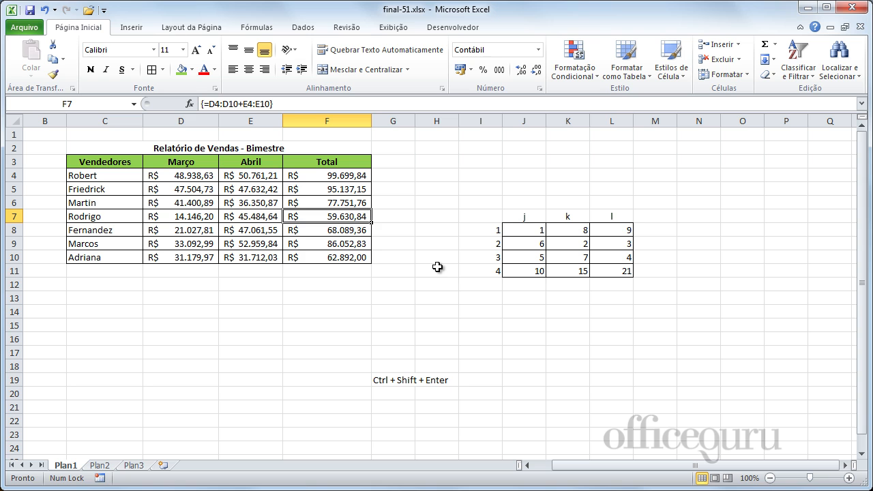
key("Delete")
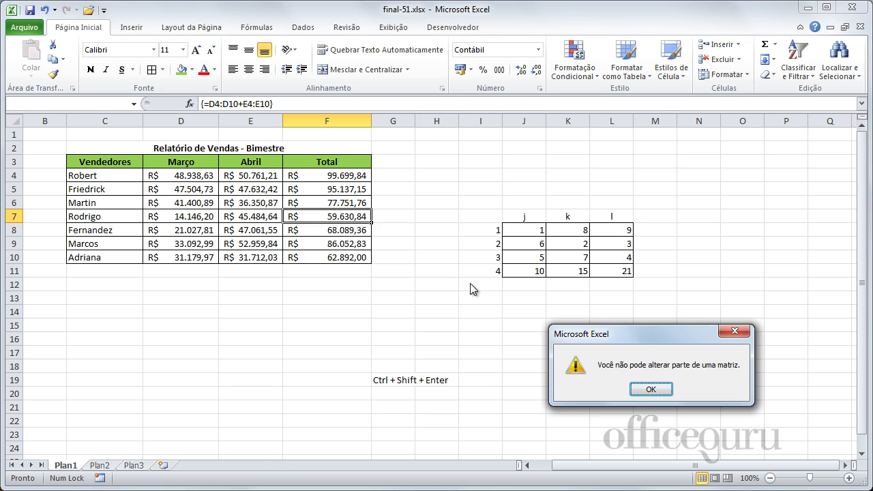
left_click(649, 390)
Try to overwrite only the array result in F7 with 225
type("225")
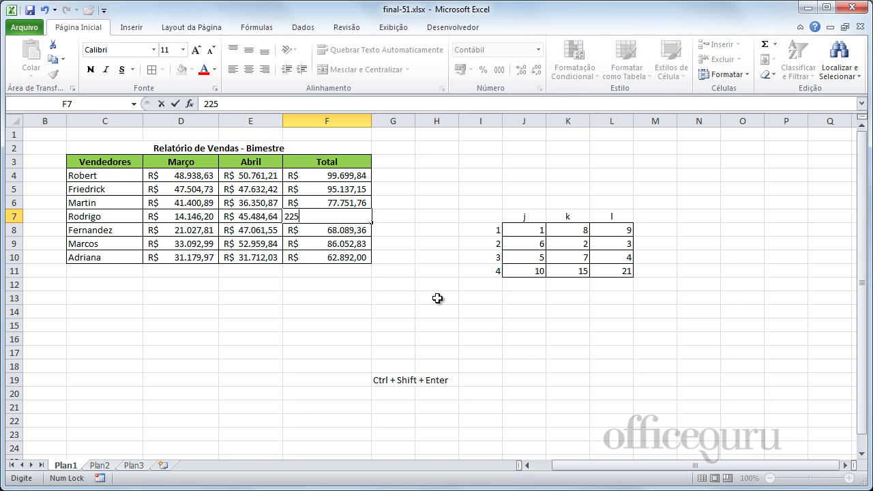
key("Return")
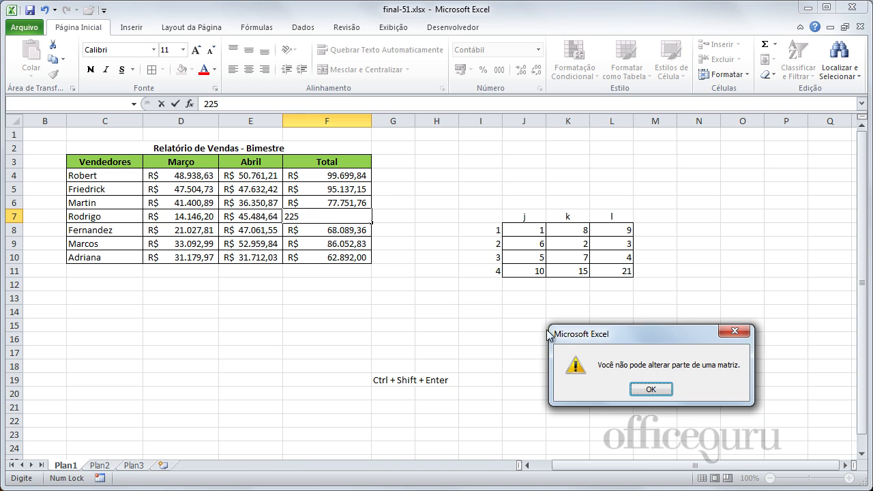
left_click(656, 392)
key("Escape")
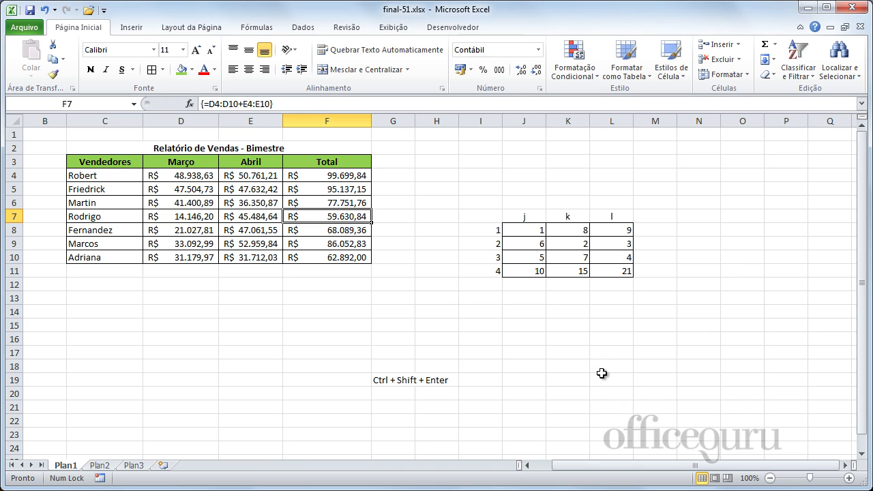
Set the March sales value in D10 to 100000 to test whether the array total recalculates
left_click_drag(430, 326, 402, 325)
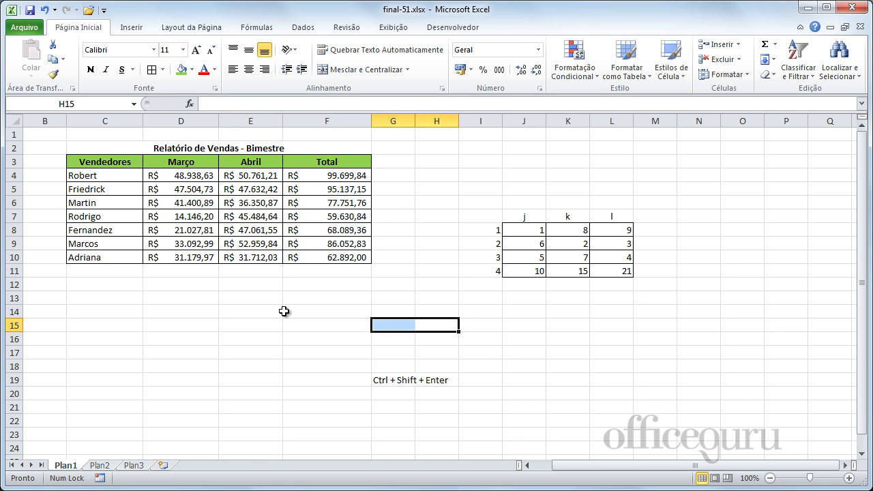
left_click(232, 298)
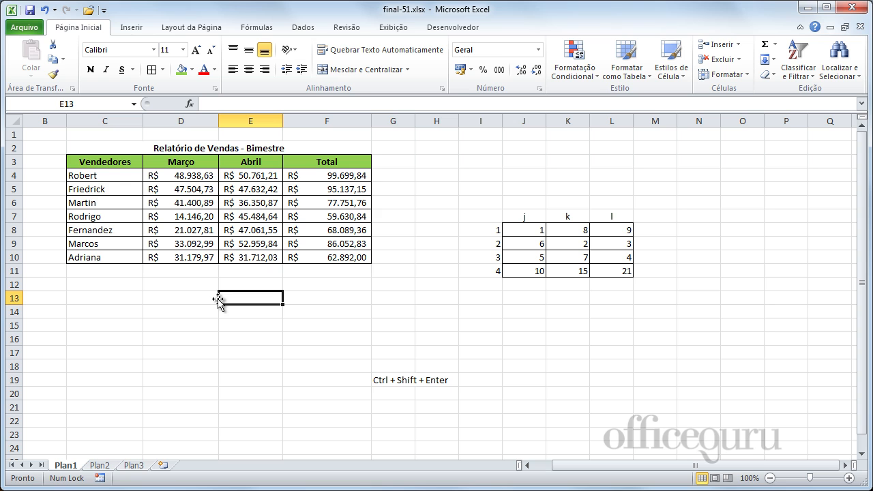
left_click(195, 257)
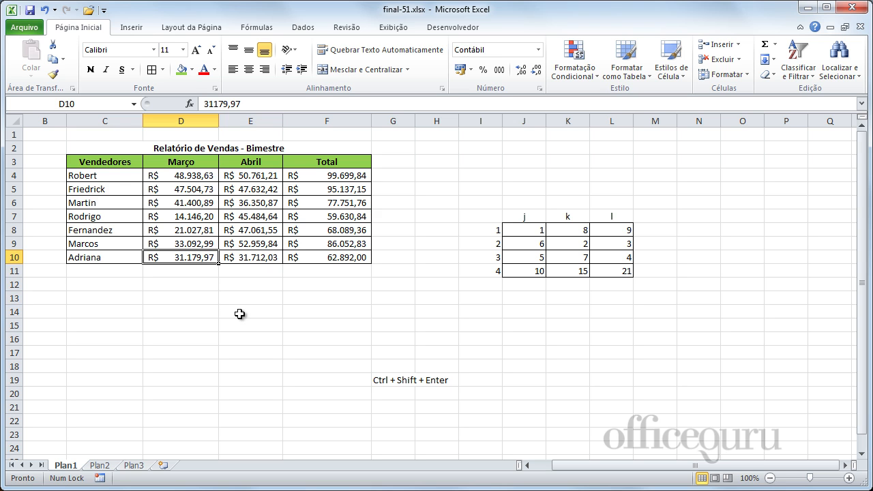
type("100.0")
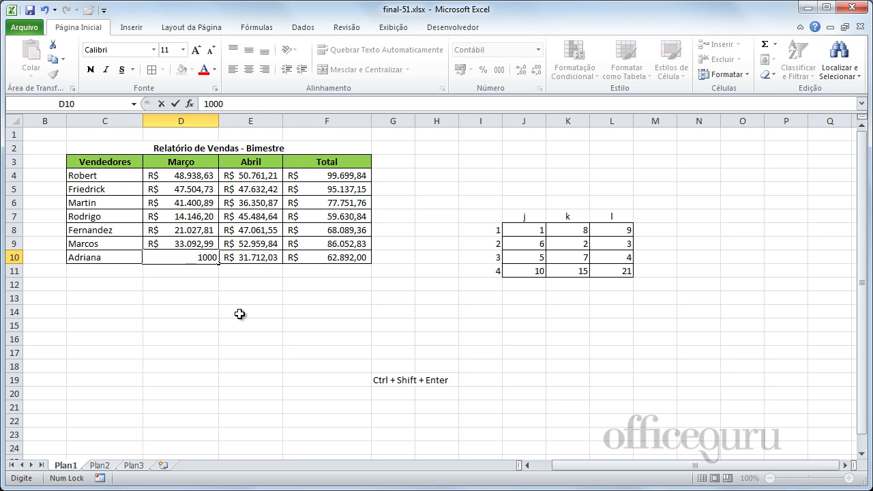
type("000")
key("Return")
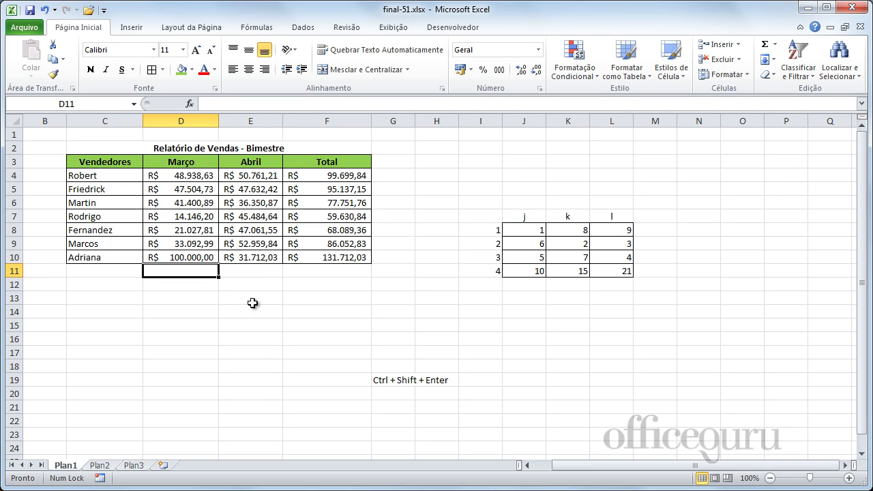
Undo the last change to the March sales value in D10 and move the selection to an empty cell
key("ctrl+z")
left_click(468, 312)
left_click(686, 354)
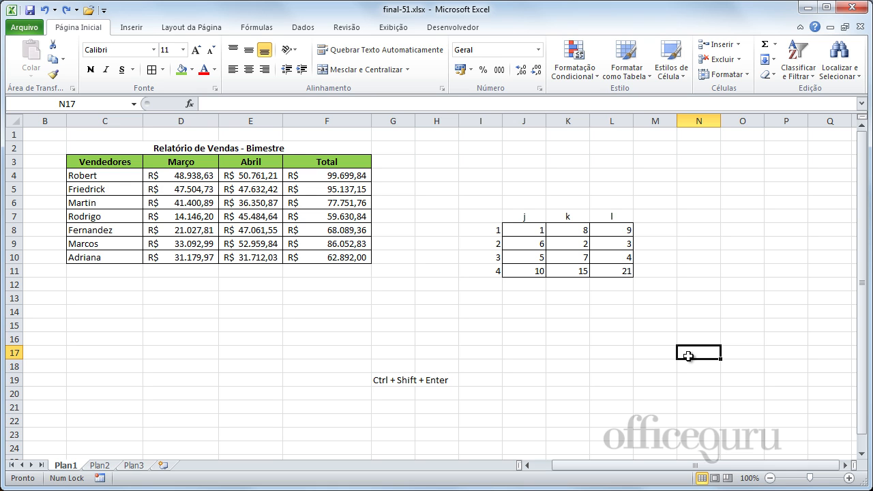
key("Down")
key("Down")
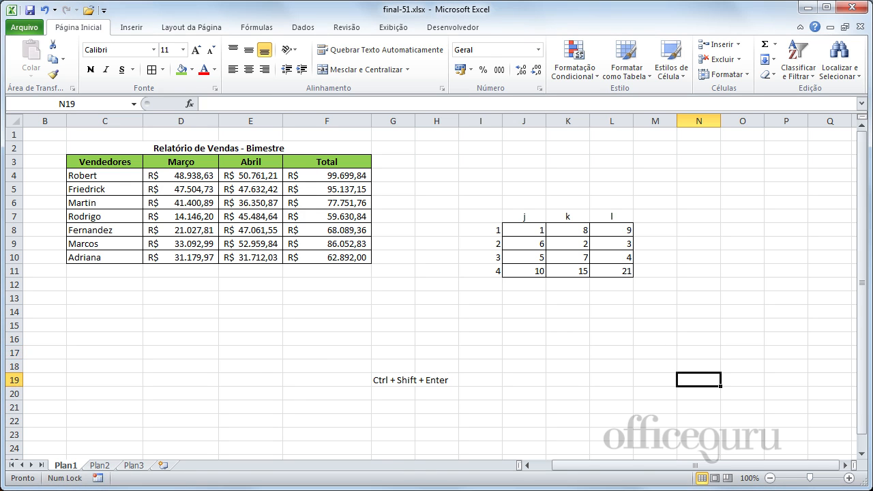